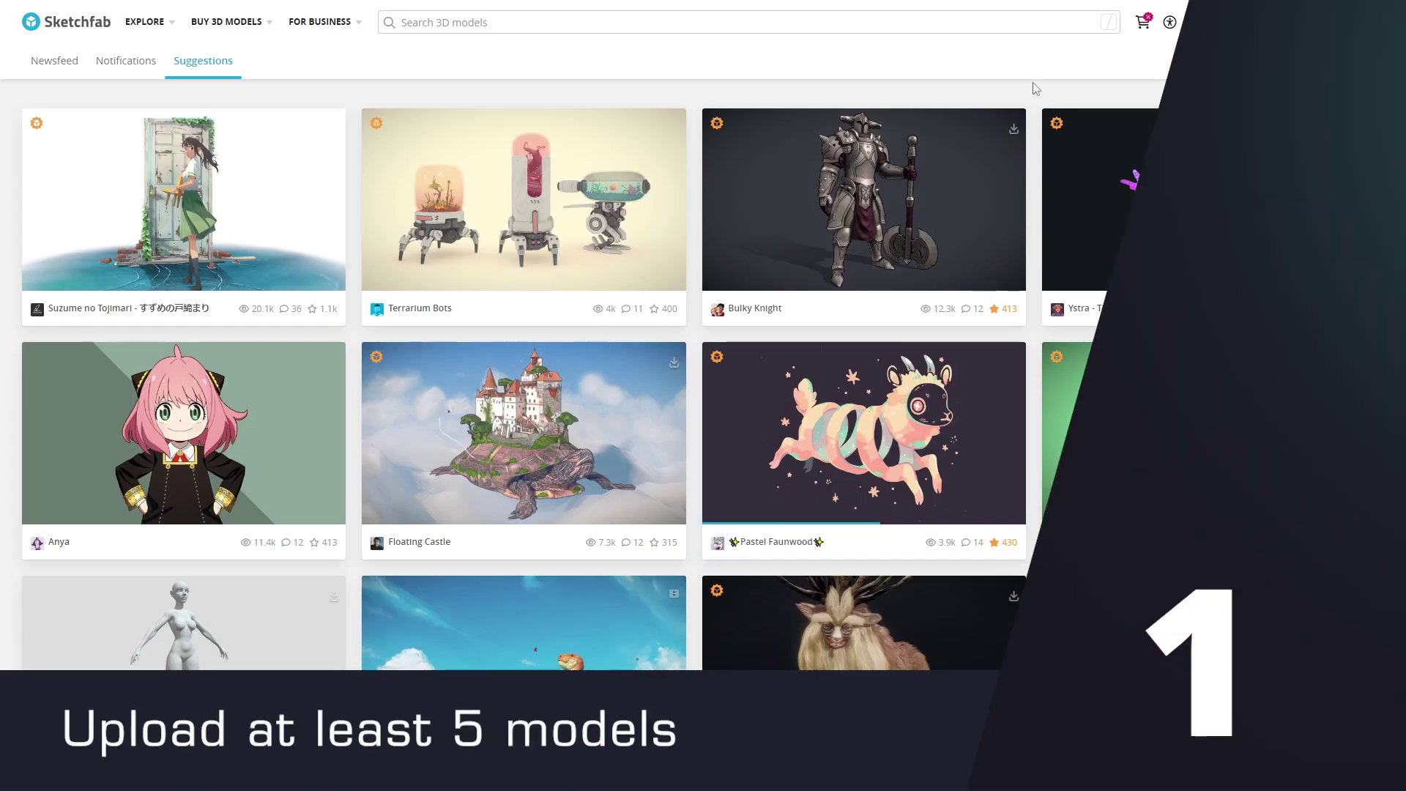
# Upload Tank3.glb as a new draft model, then view Plasmabot Mood Test from the front in the 3D editor
pyautogui.click(1263, 22)
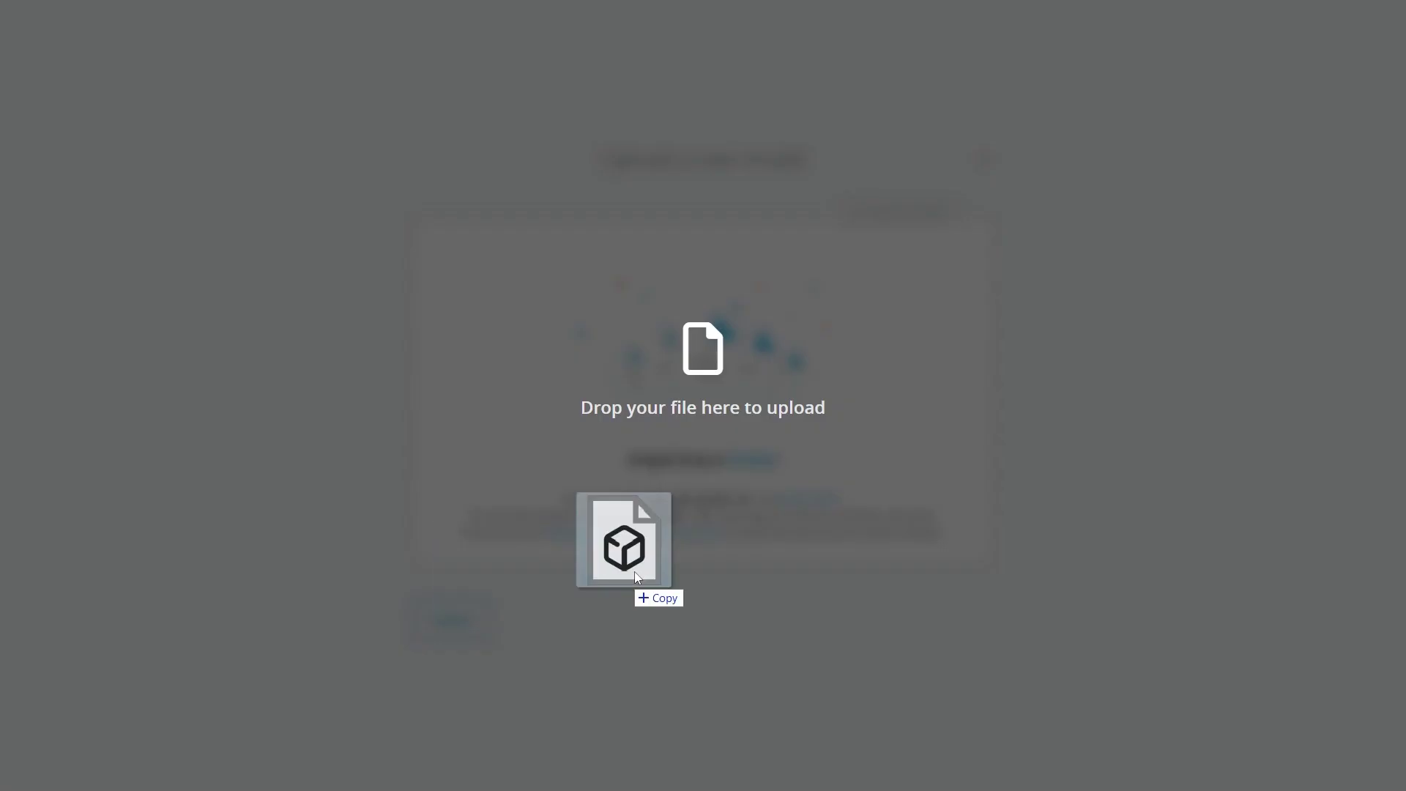
pyautogui.moveTo(625, 539); pyautogui.dragTo(739, 389)
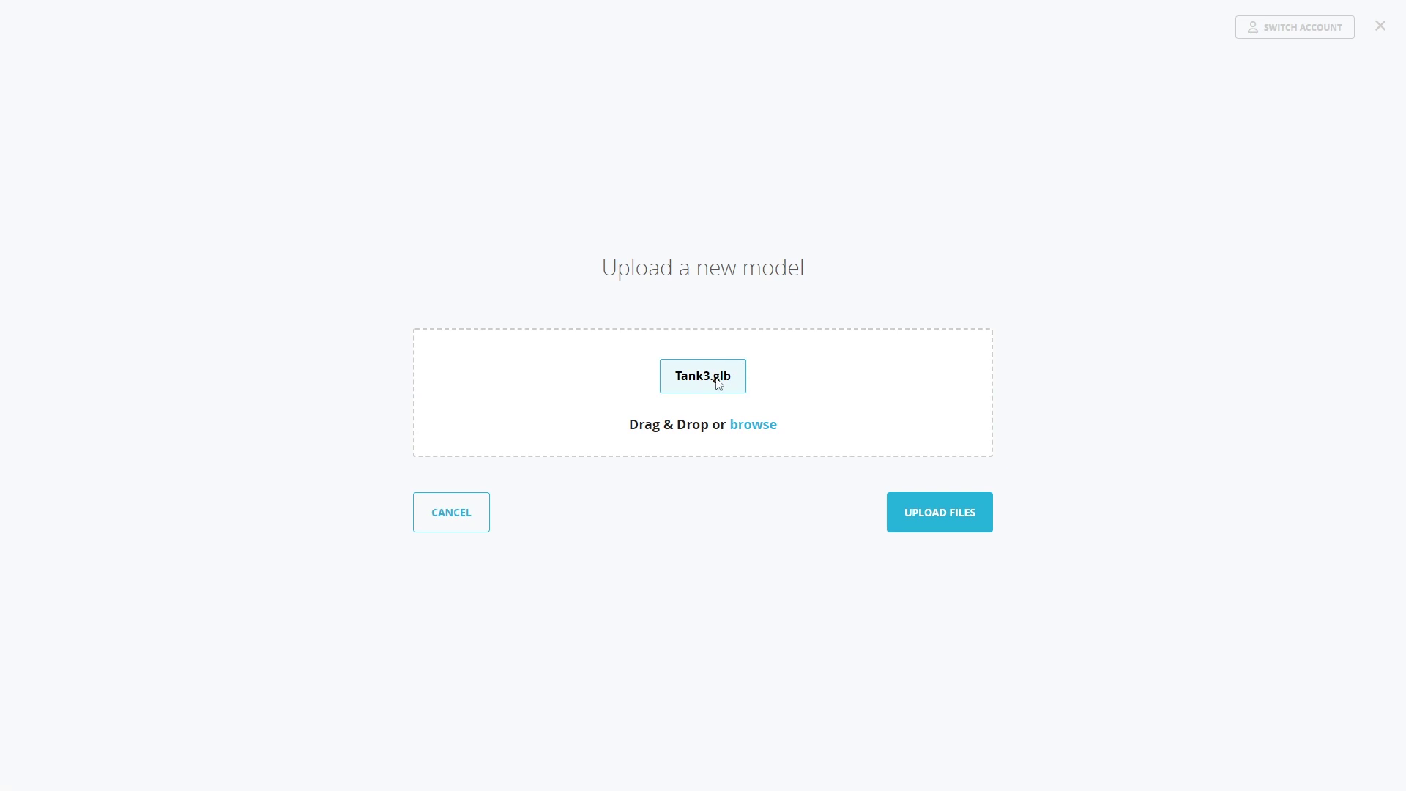
pyautogui.click(949, 510)
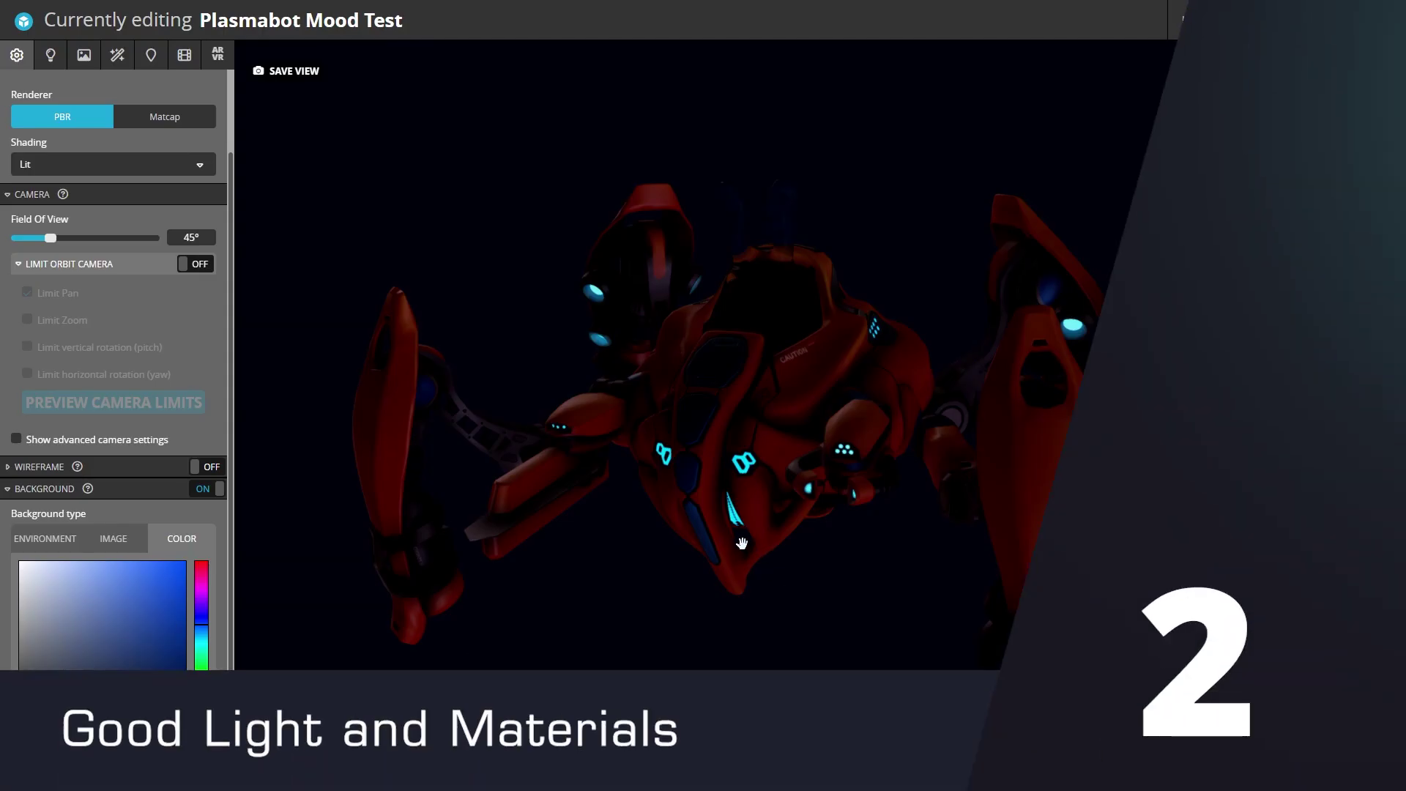
pyautogui.moveTo(741, 542); pyautogui.dragTo(796, 536)
# Turn on environment shadows and set the Milky Way environment brightness to 5
pyautogui.click(50, 55)
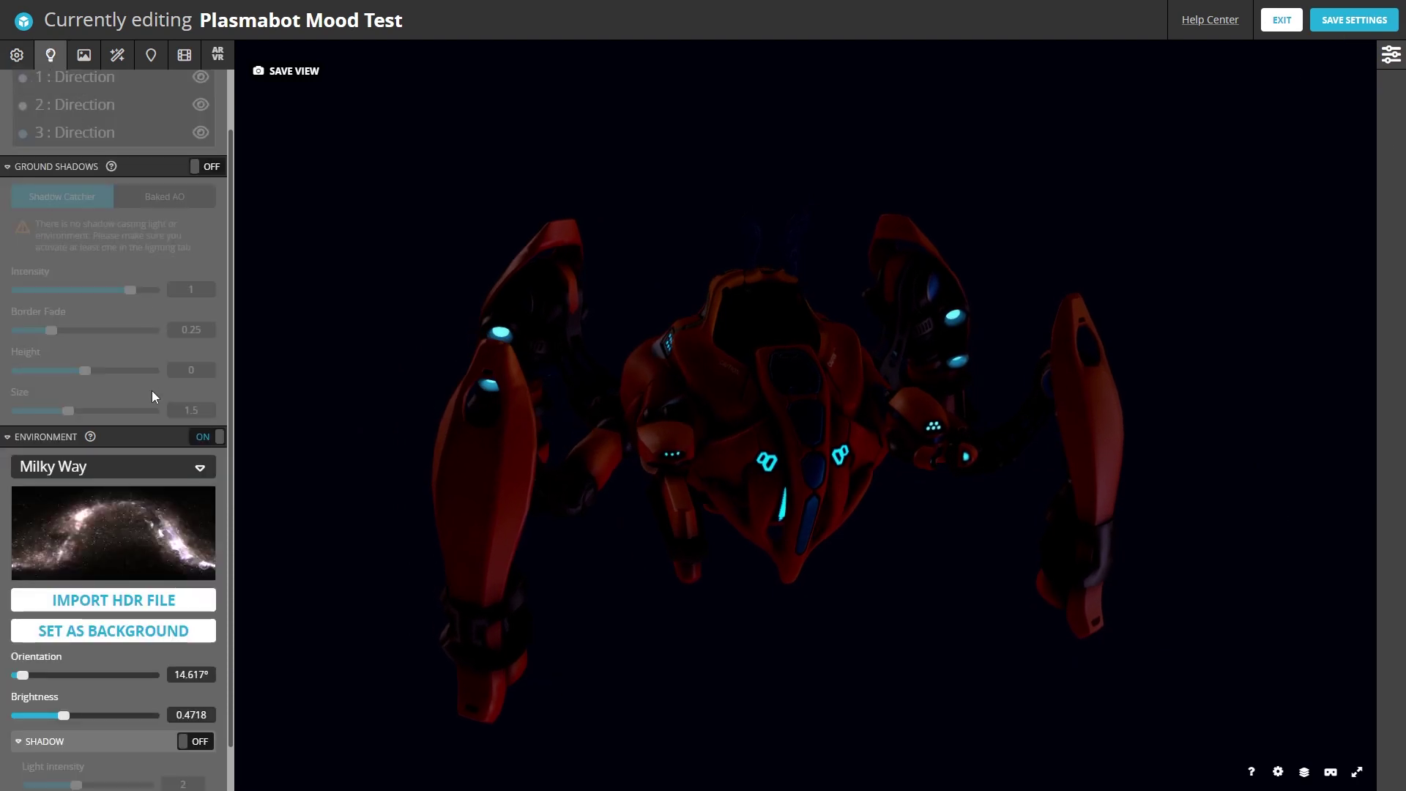
pyautogui.scroll(-1, 151, 392)
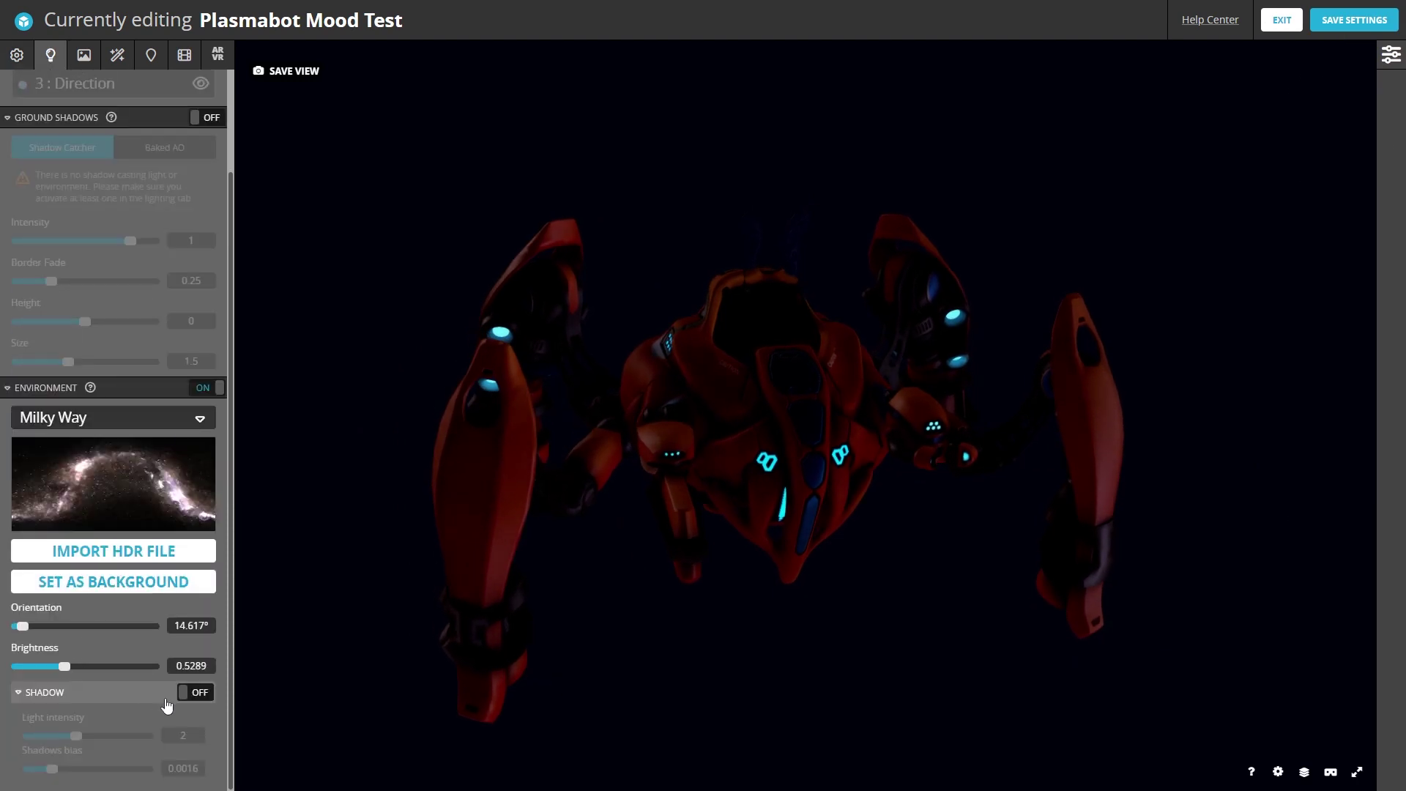
pyautogui.click(195, 692)
pyautogui.moveTo(826, 487)
pyautogui.mouseDown()
pyautogui.moveTo(801, 477)
pyautogui.moveTo(814, 450)
pyautogui.moveTo(835, 455)
pyautogui.moveTo(749, 485)
pyautogui.mouseUp()
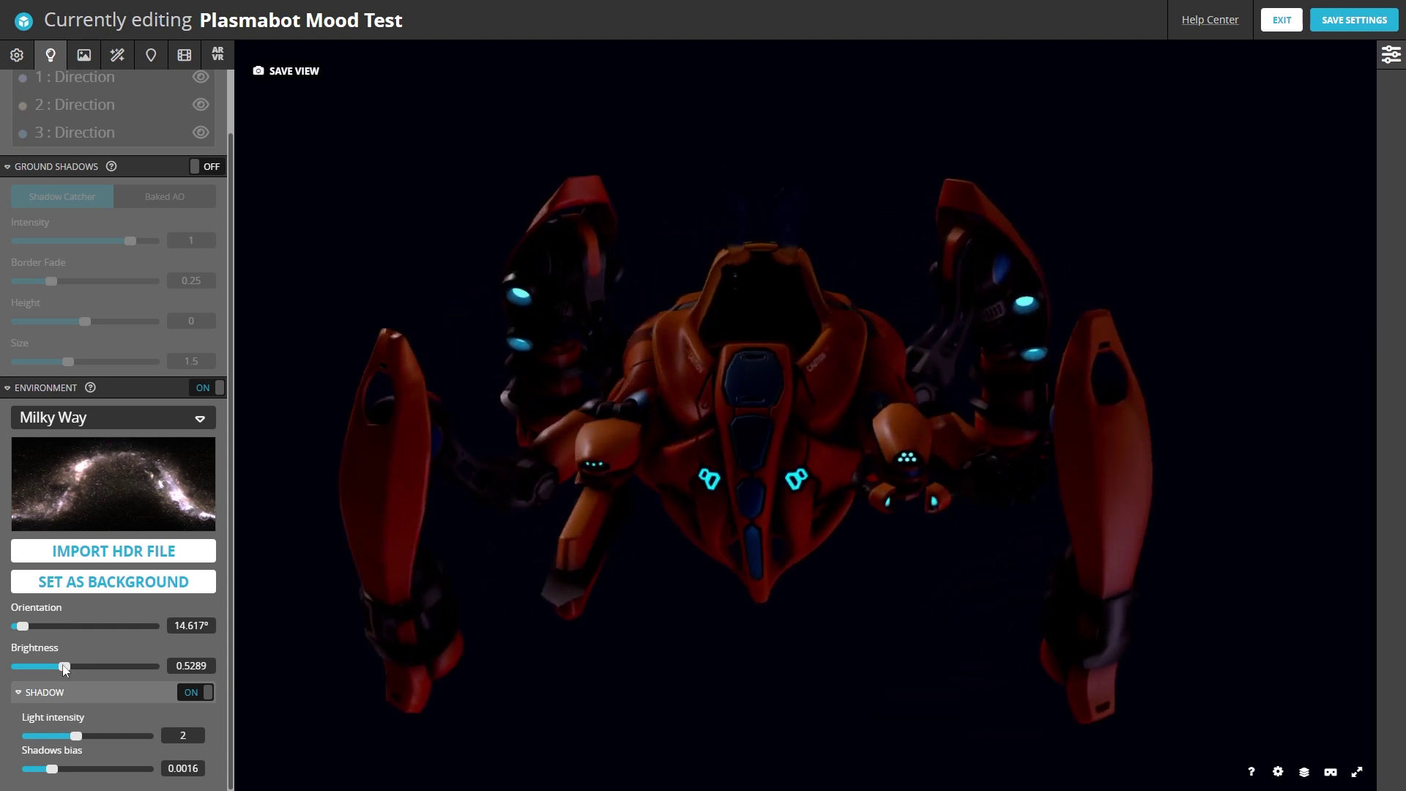
pyautogui.moveTo(65, 667); pyautogui.dragTo(153, 664)
pyautogui.write('5')
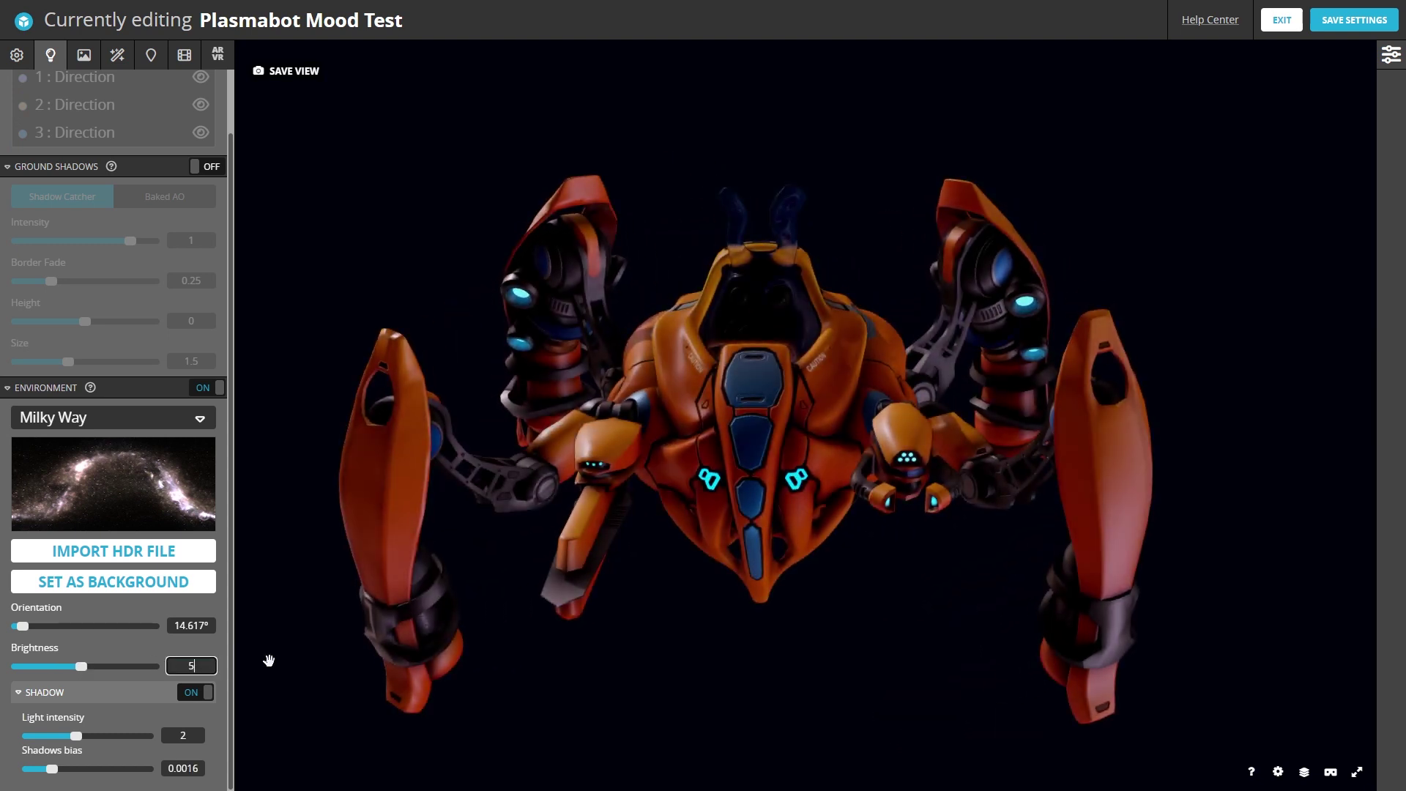
pyautogui.press('Return')
pyautogui.moveTo(779, 345)
pyautogui.mouseDown()
pyautogui.moveTo(741, 344)
pyautogui.moveTo(780, 344)
pyautogui.mouseUp()
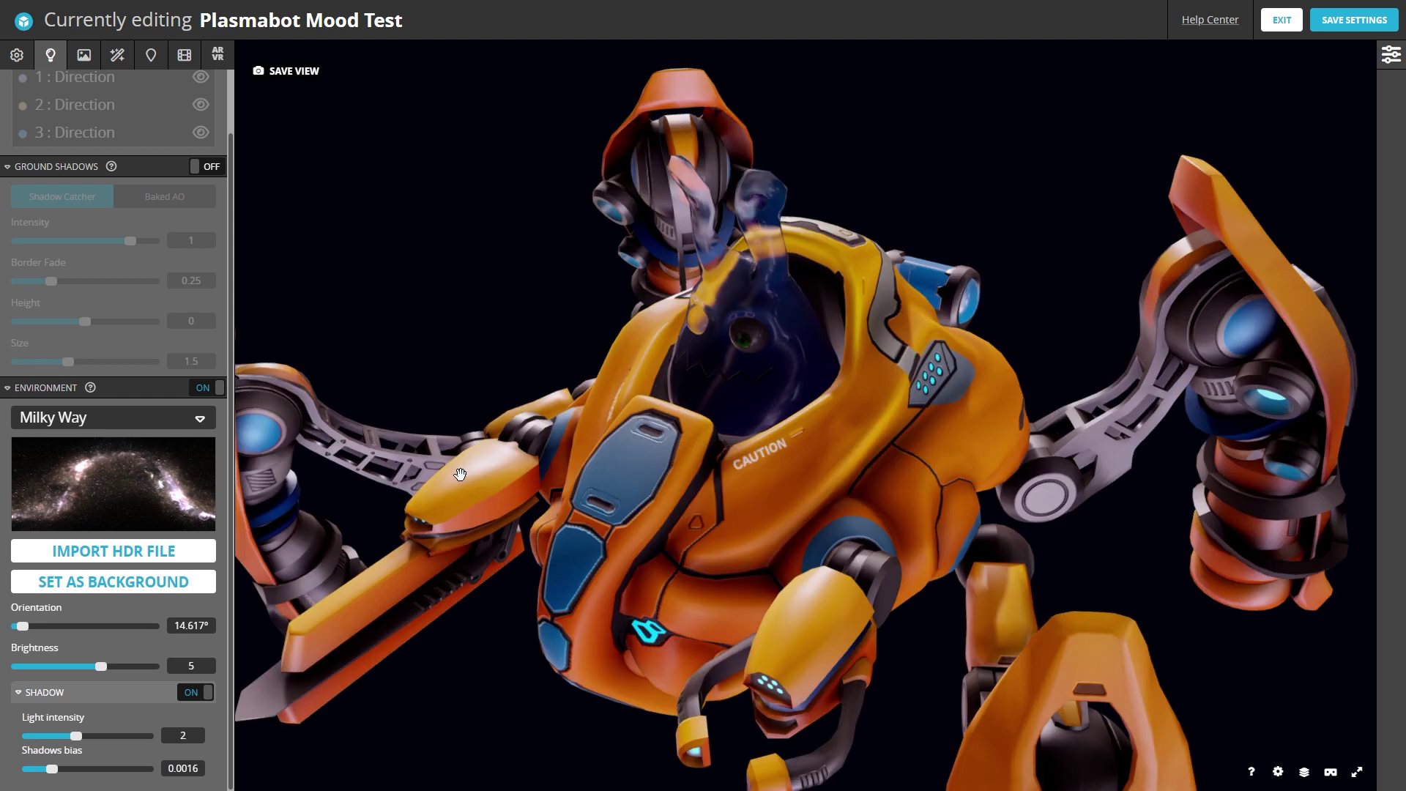
# Give the robot's glass dome material opacity 0.904 and turn on its emission
pyautogui.click(84, 55)
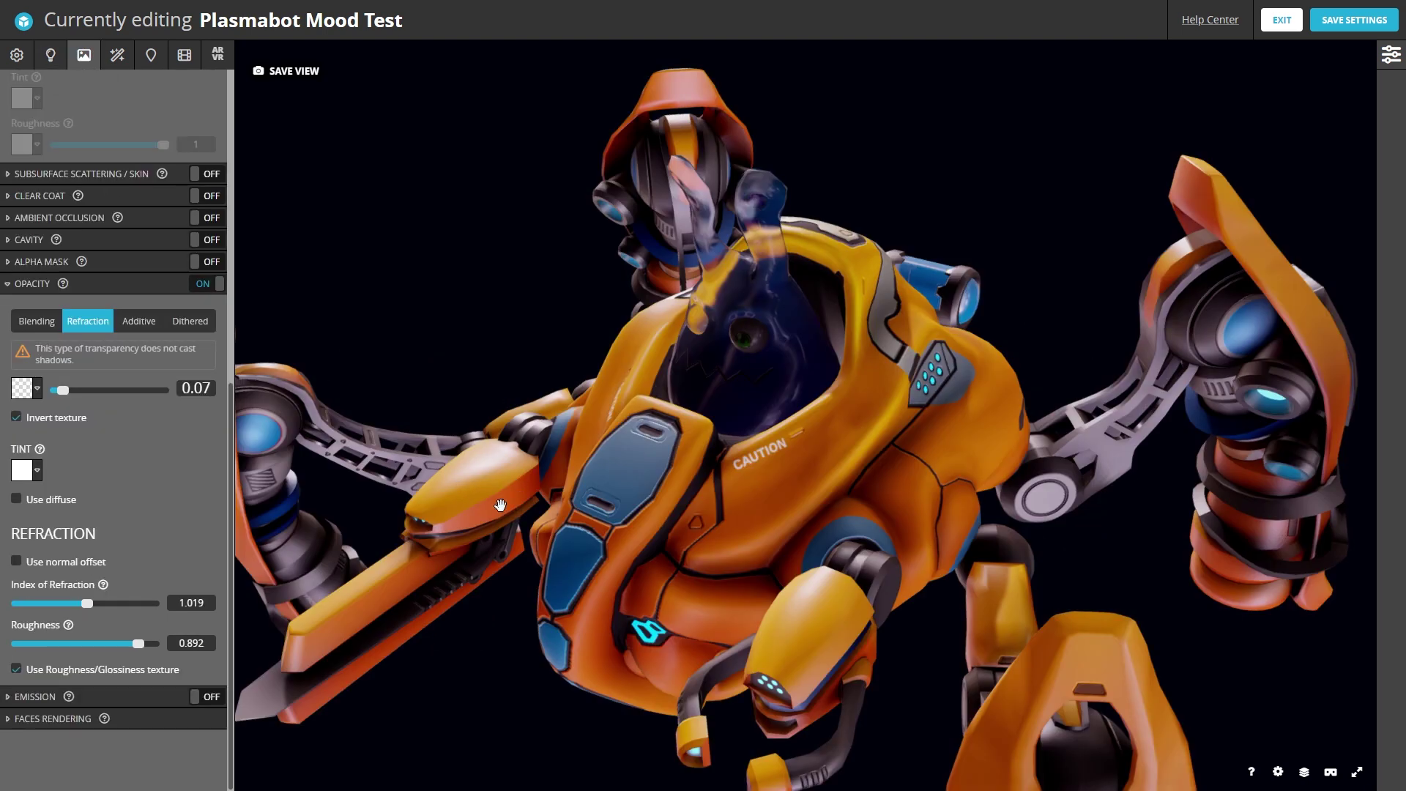
pyautogui.click(479, 481)
pyautogui.moveTo(480, 481)
pyautogui.mouseDown()
pyautogui.moveTo(787, 349)
pyautogui.moveTo(751, 411)
pyautogui.mouseUp()
pyautogui.click(787, 348)
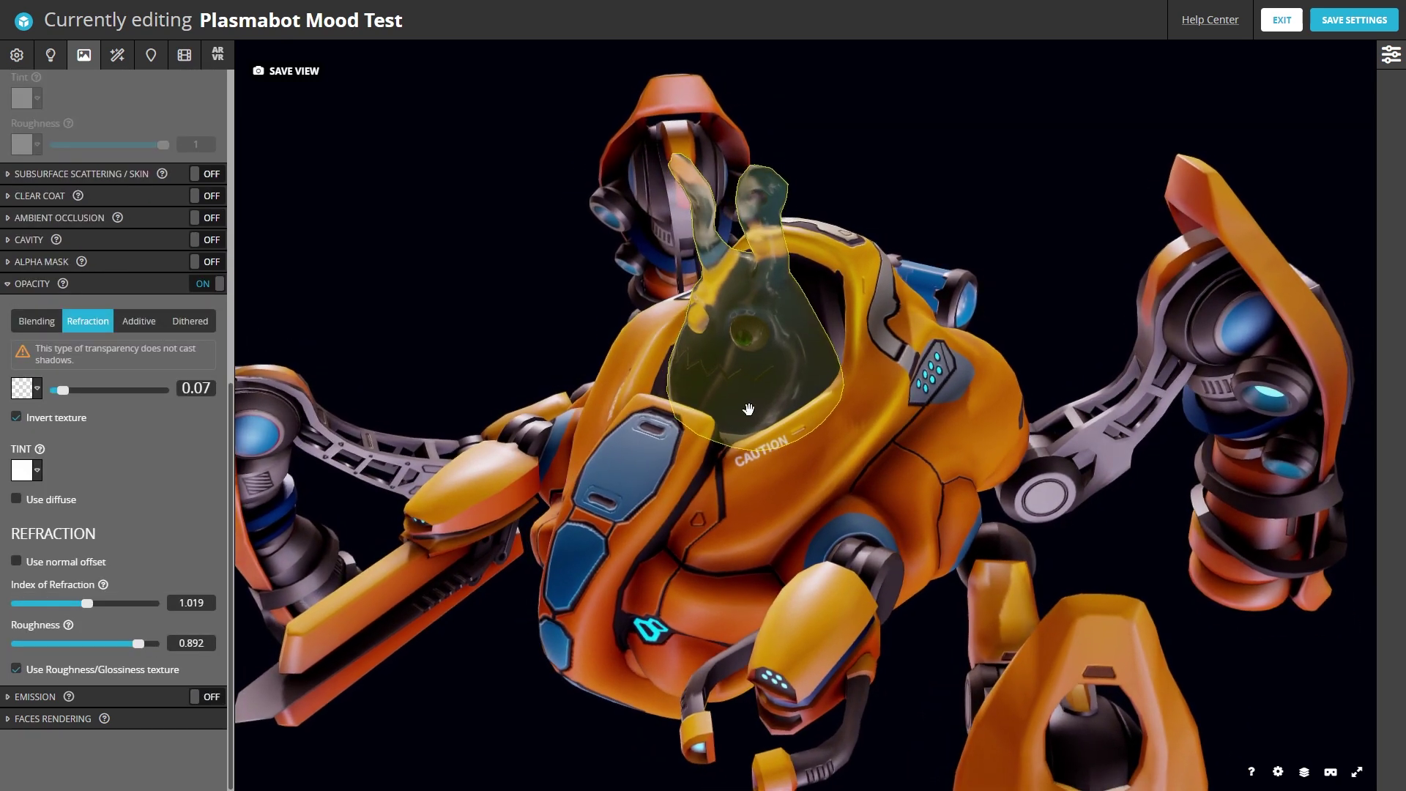
pyautogui.moveTo(62, 390); pyautogui.dragTo(158, 390)
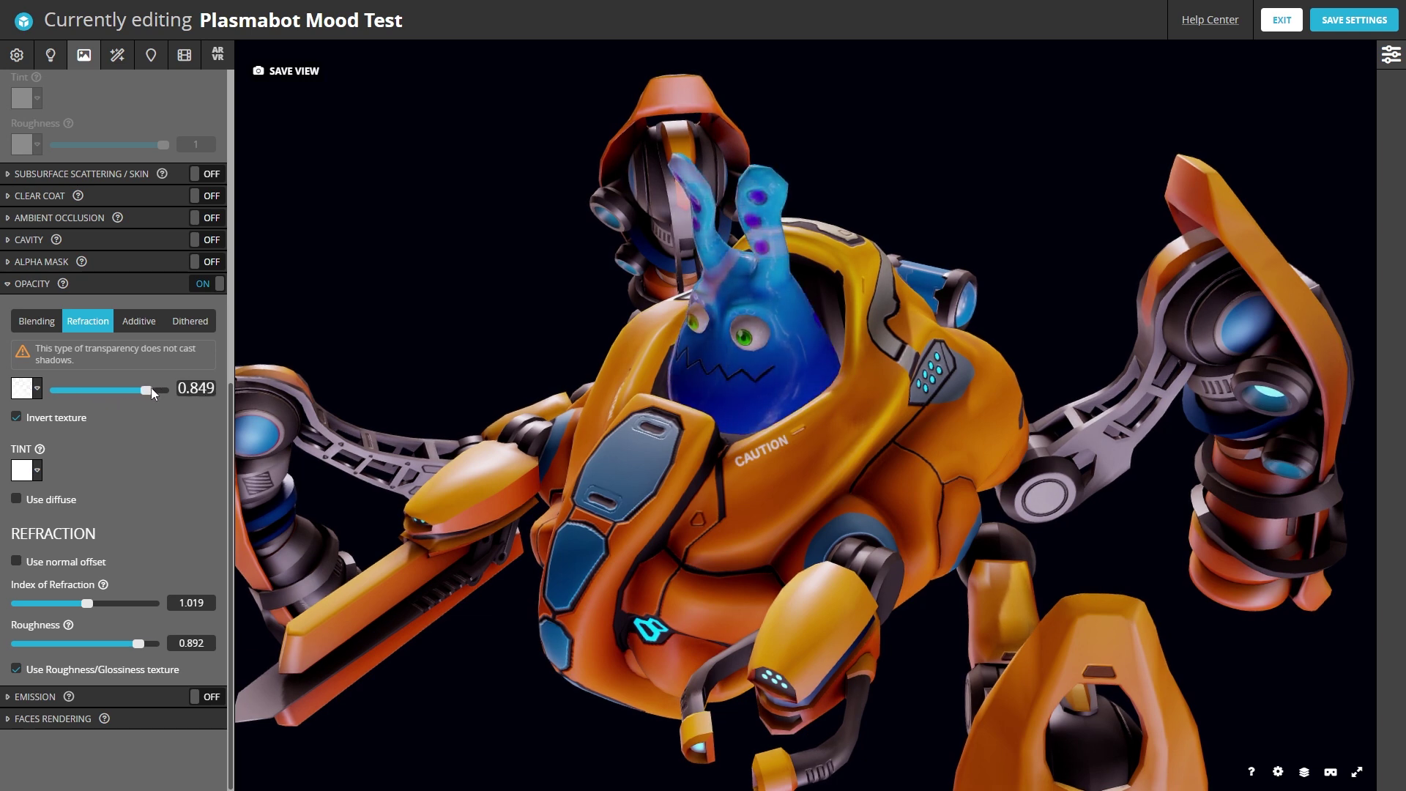
pyautogui.click(156, 697)
pyautogui.click(206, 660)
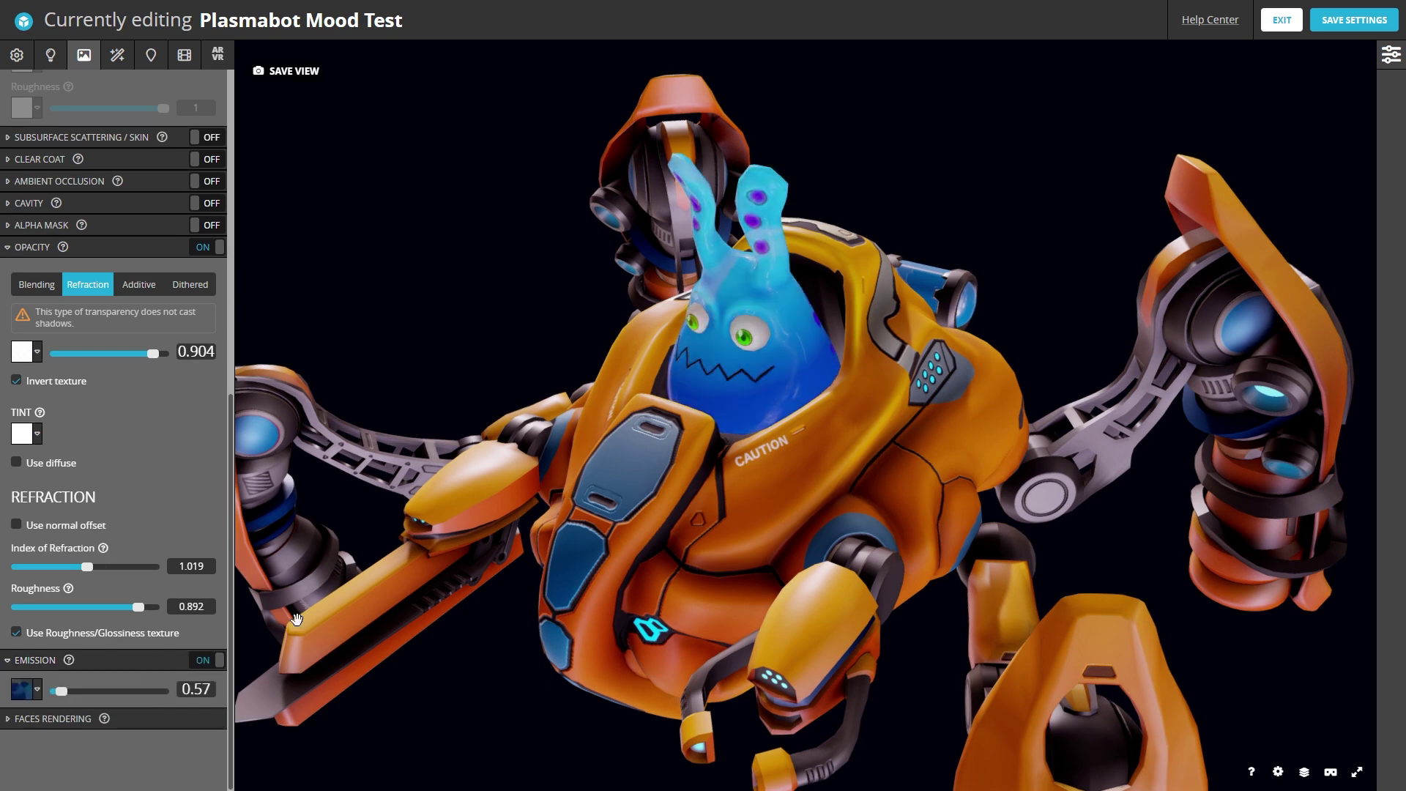
pyautogui.moveTo(847, 444)
pyautogui.mouseDown()
pyautogui.moveTo(957, 424)
pyautogui.moveTo(878, 436)
pyautogui.moveTo(911, 410)
pyautogui.mouseUp()
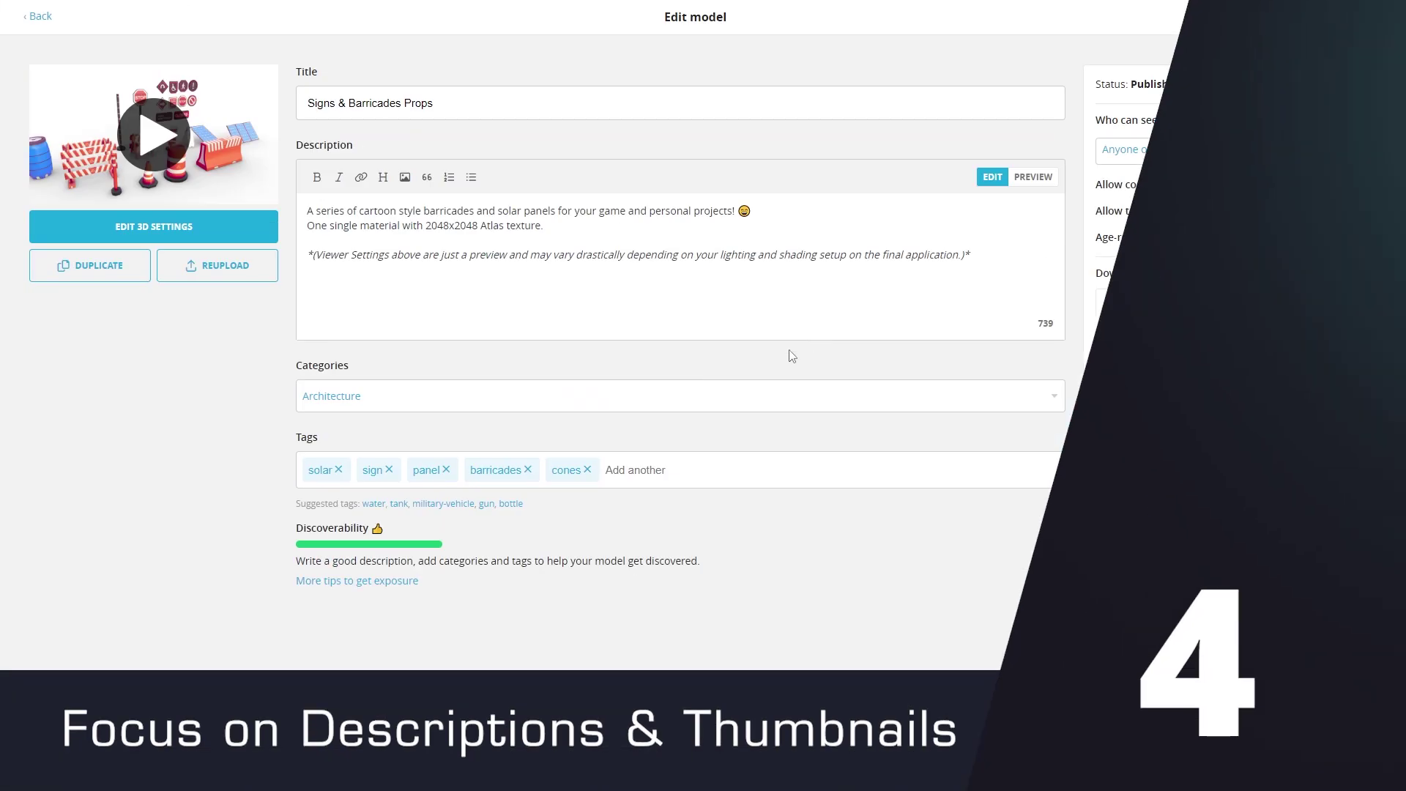
# Append the object count and 'Enjoy!' to the description, and add the tag 'street'
pyautogui.click(585, 226)
pyautogui.write('21 Obje')
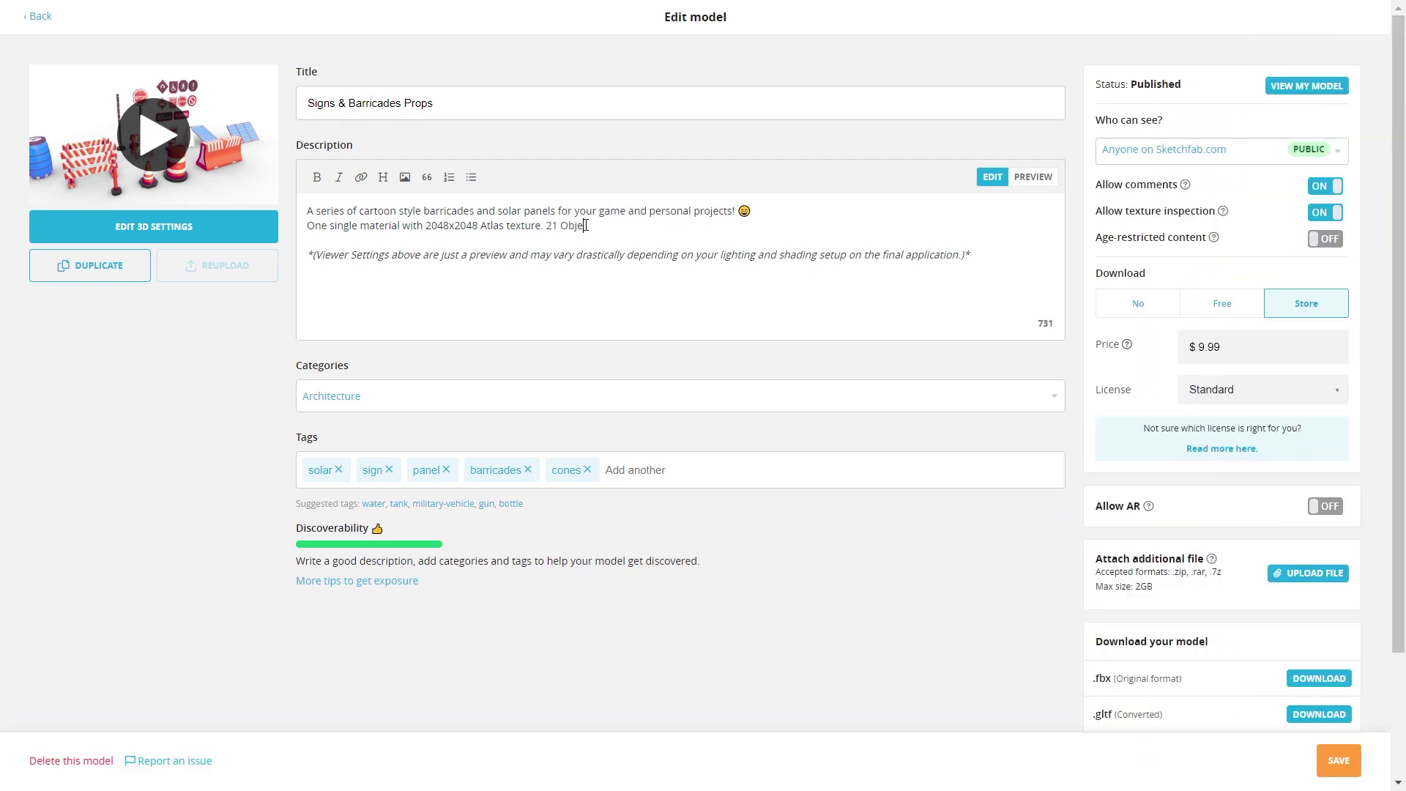
pyautogui.write('cts total')
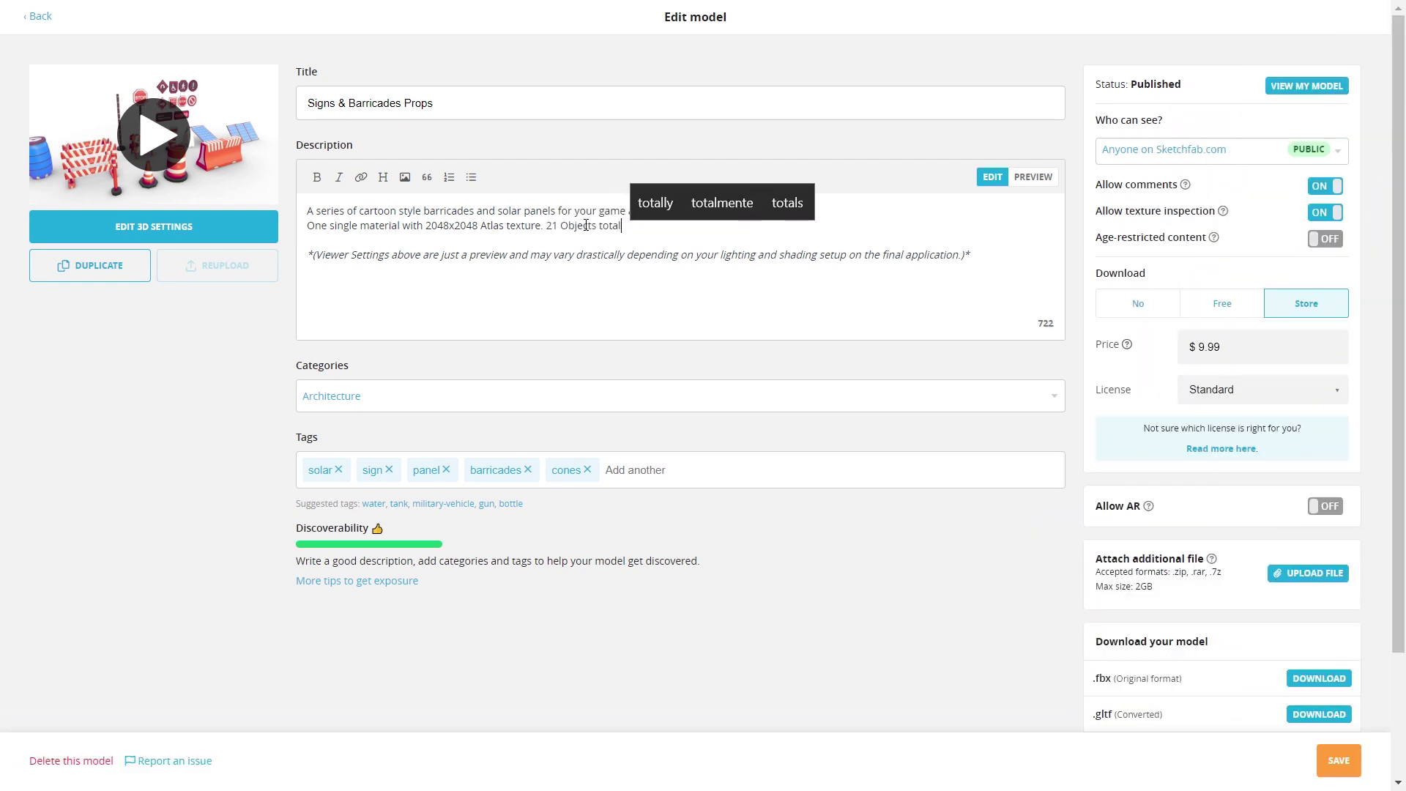
pyautogui.write(', Enjoy')
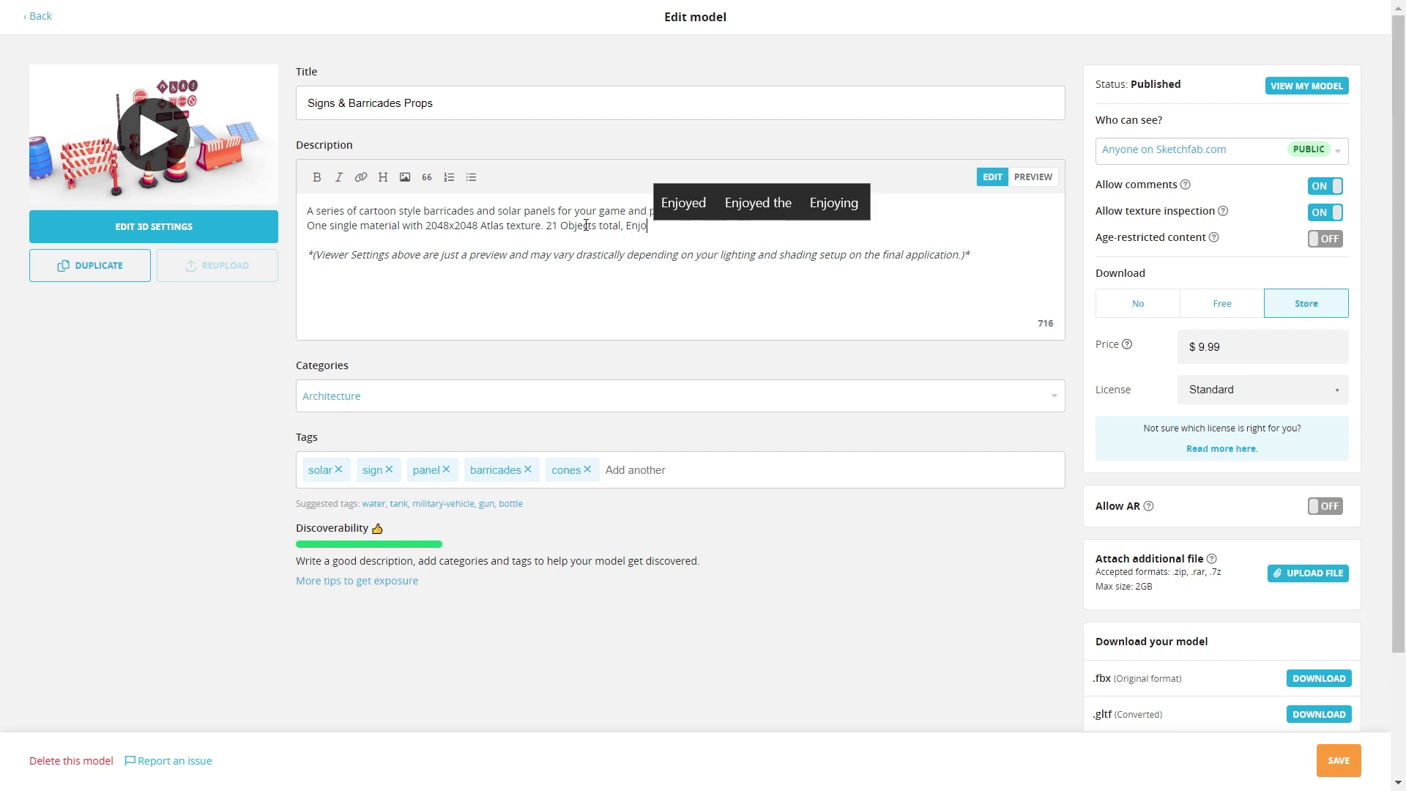
pyautogui.write('!')
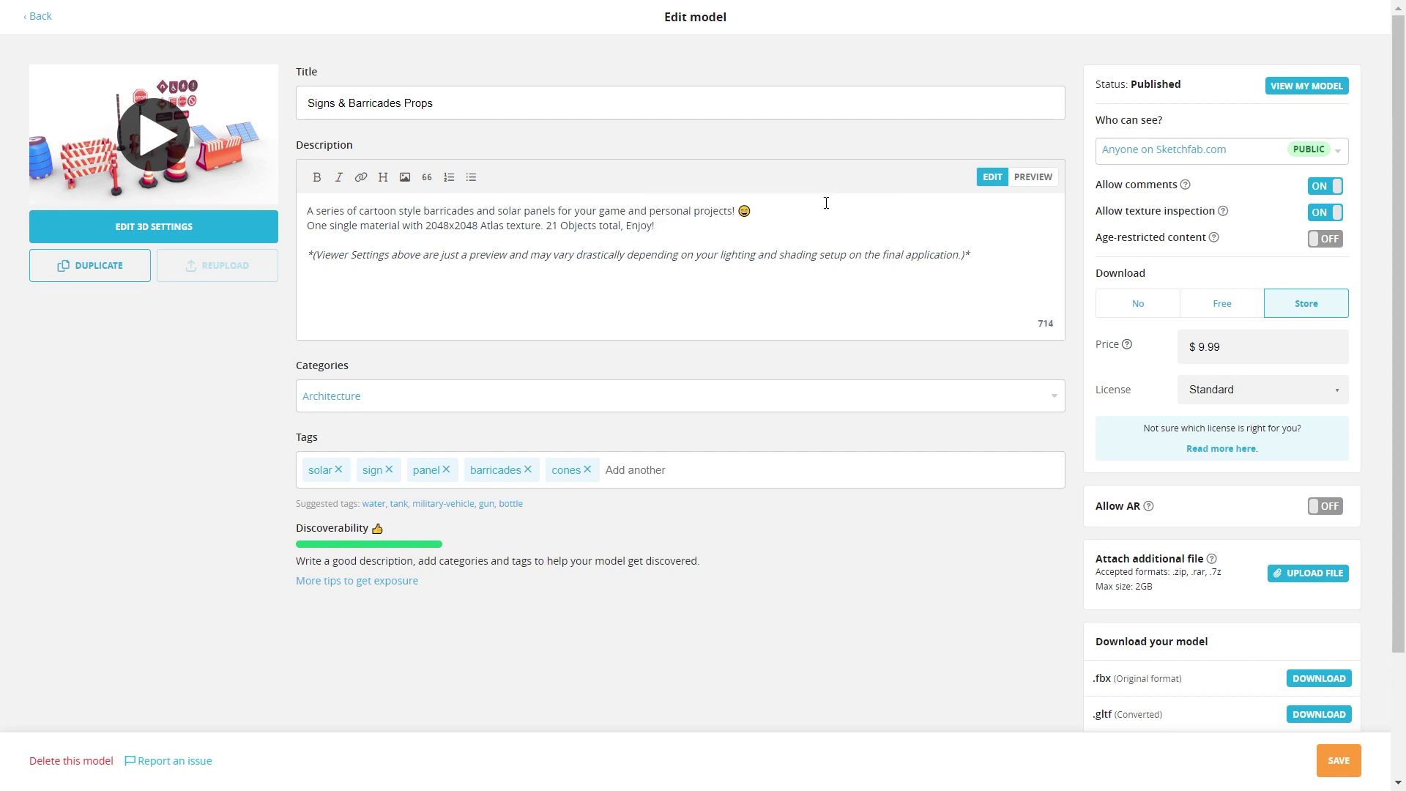
pyautogui.click(651, 472)
pyautogui.write('st')
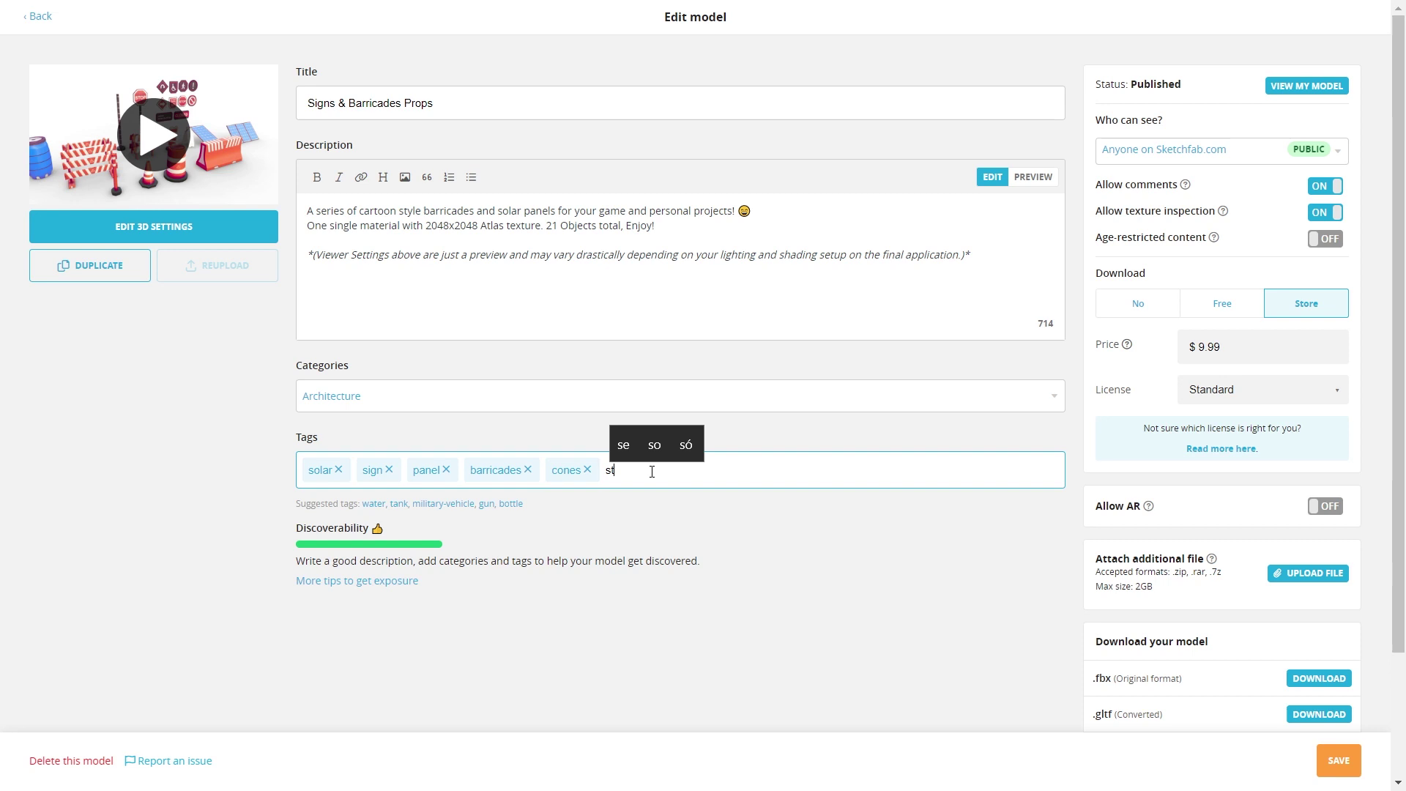
pyautogui.write('reet')
pyautogui.press('Return')
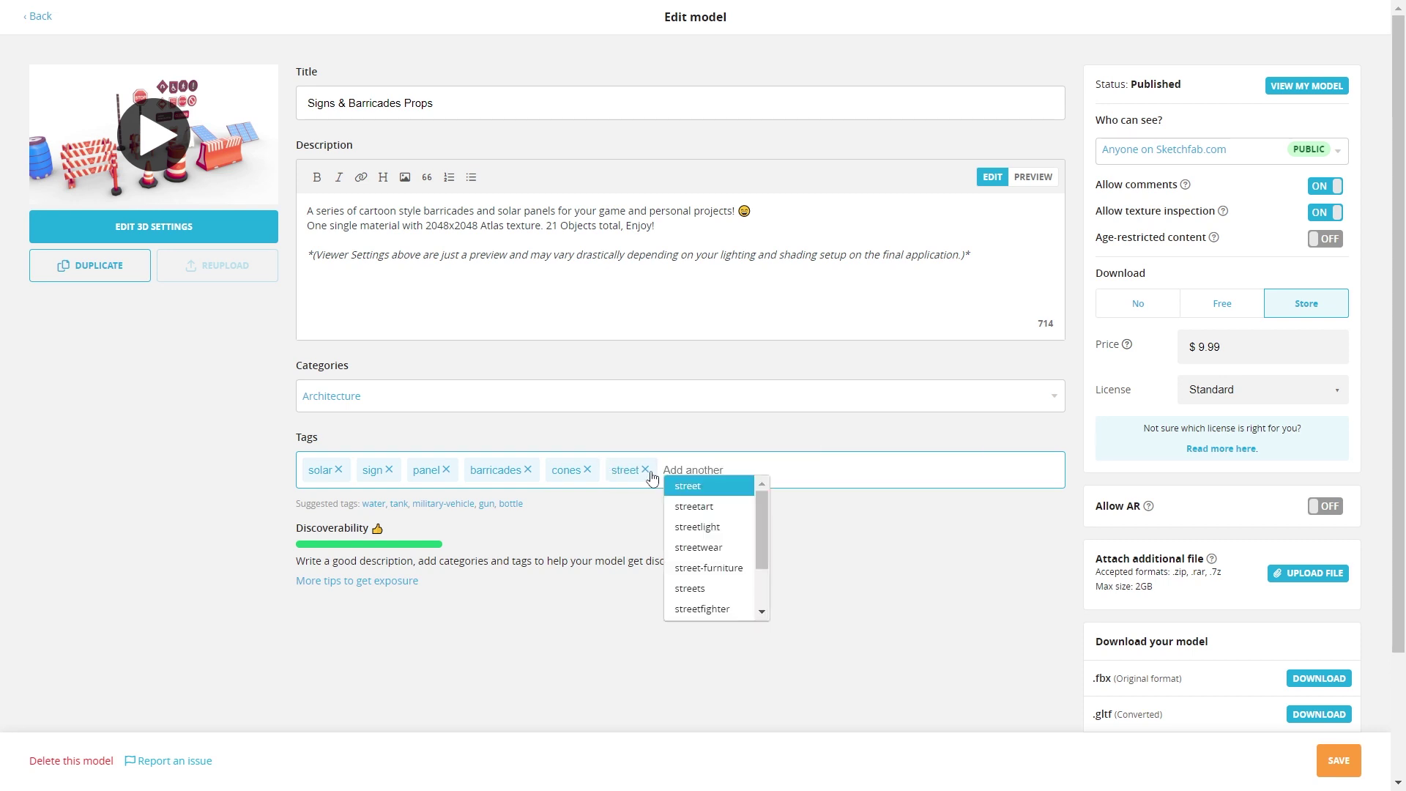
pyautogui.click(606, 547)
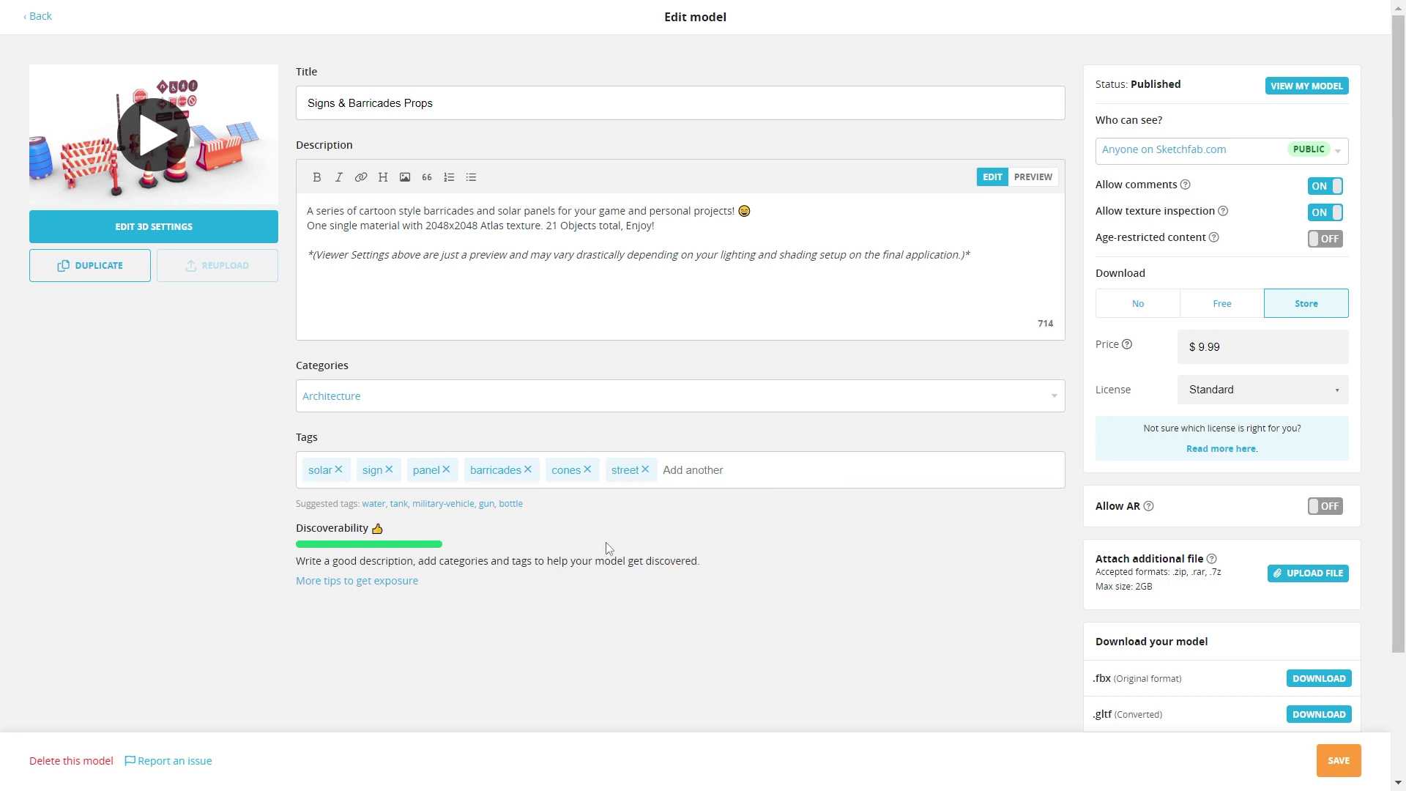
pyautogui.click(711, 400)
pyautogui.scroll(-3, 686, 547)
pyautogui.scroll(3, 362, 511)
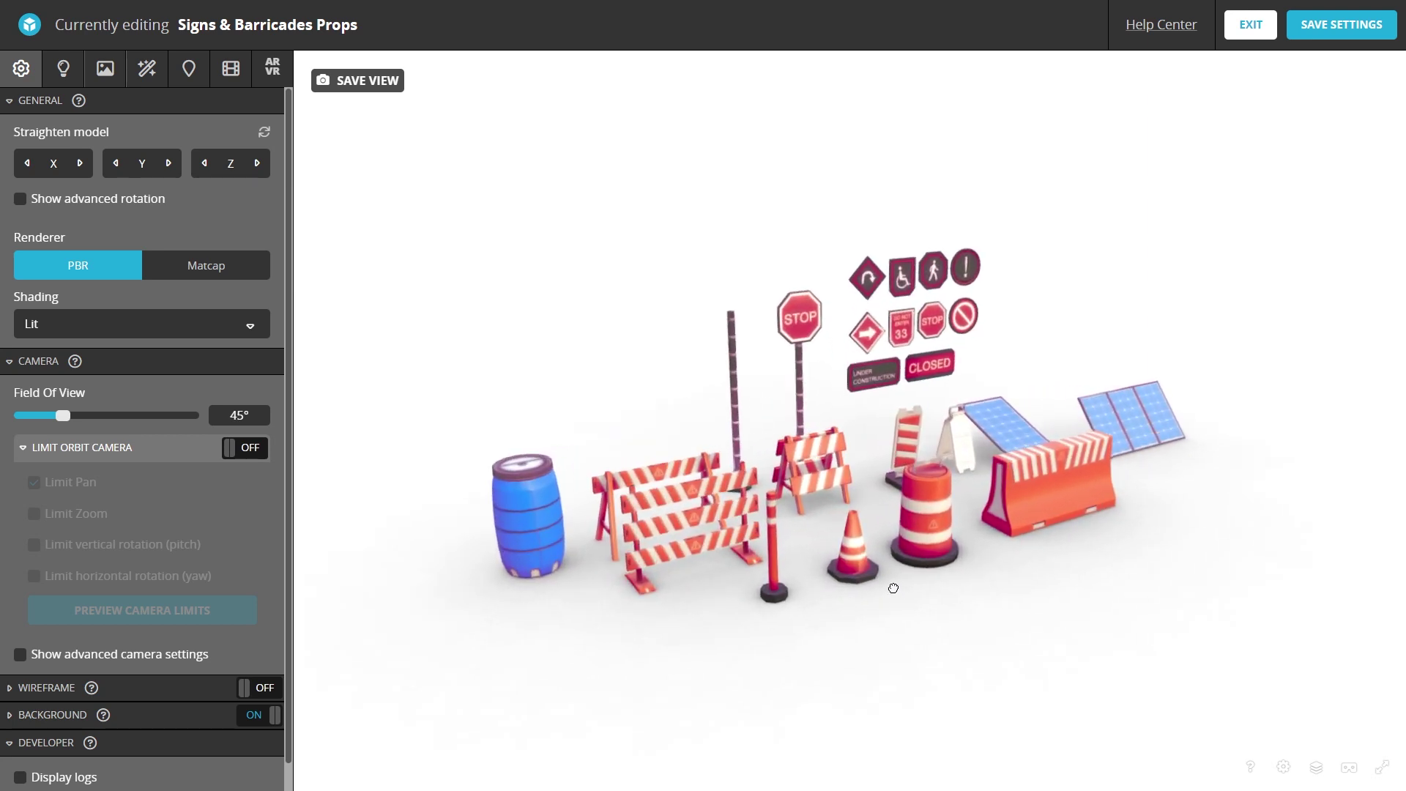
pyautogui.scroll(2, 890, 589)
pyautogui.scroll(2, 890, 590)
pyautogui.scroll(2, 888, 589)
pyautogui.scroll(-2, 889, 587)
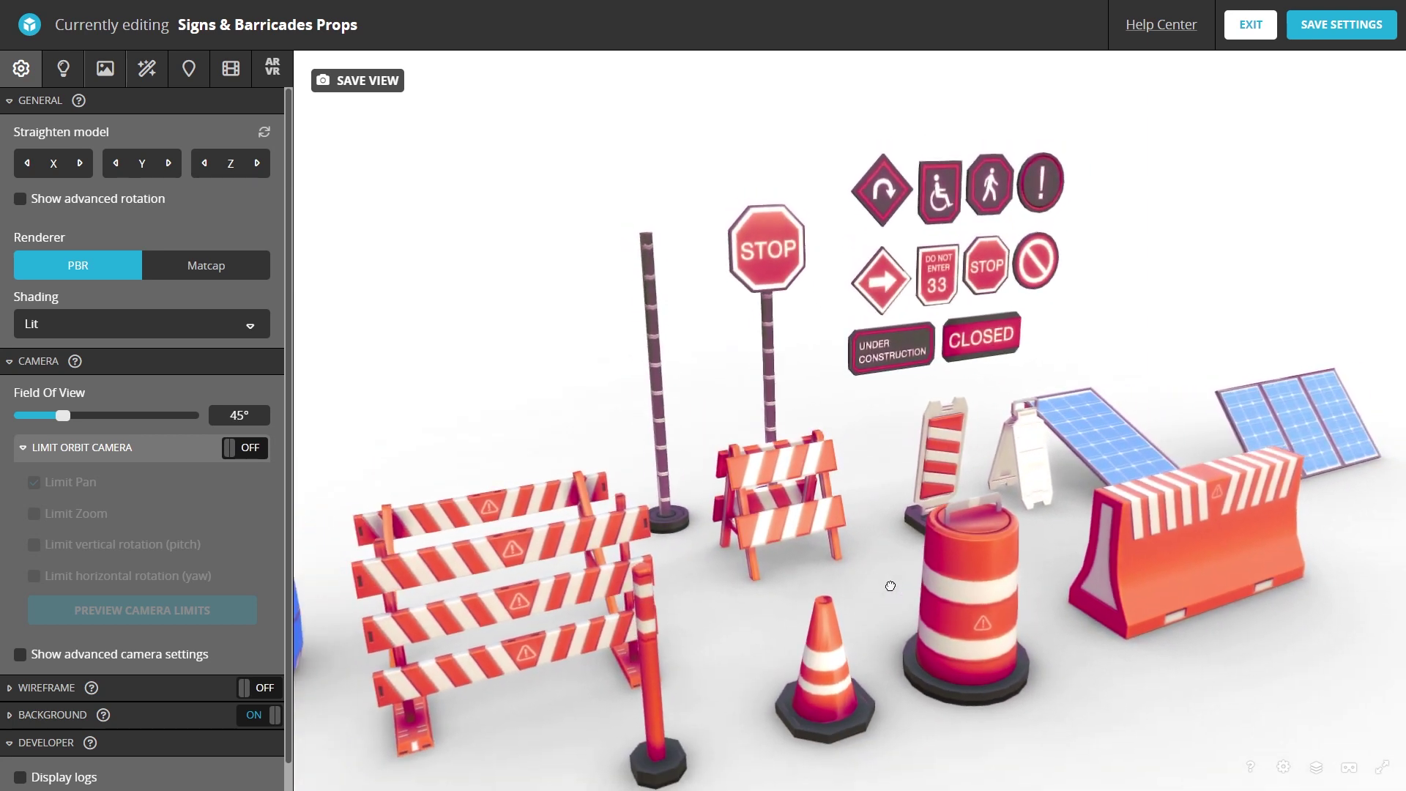
pyautogui.scroll(-2, 890, 582)
pyautogui.scroll(-1, 890, 574)
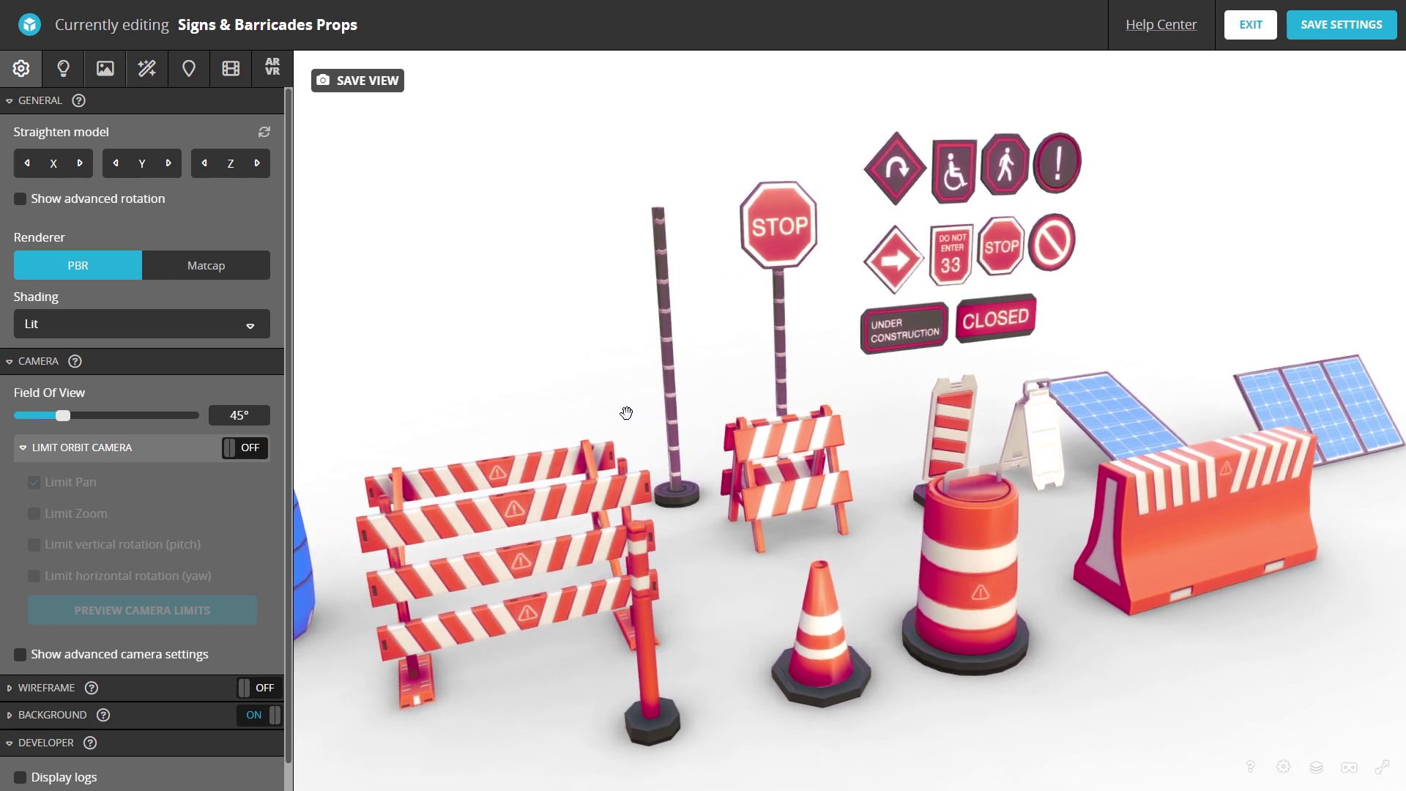
pyautogui.moveTo(358, 80)
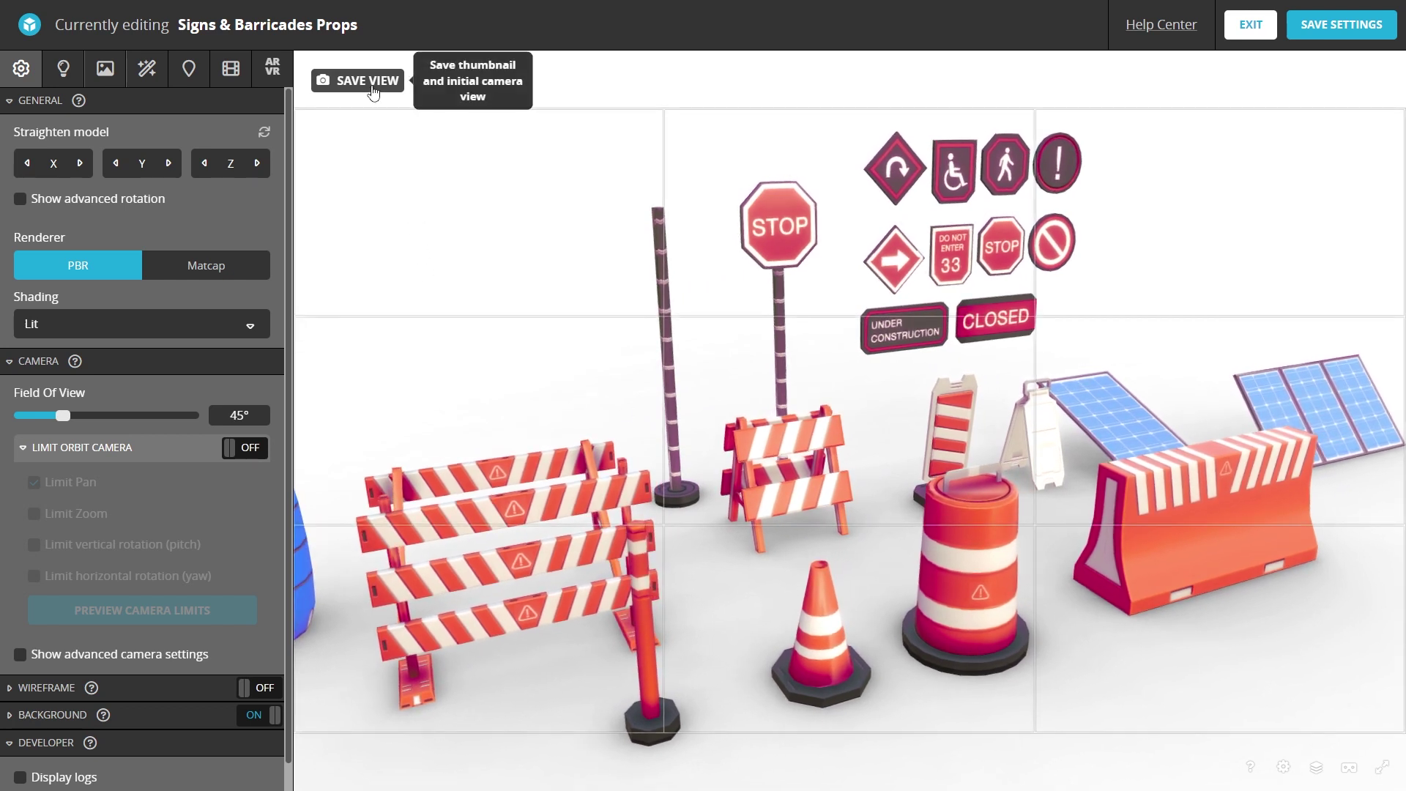
# Save the close-up of the barricade props as the thumbnail and initial camera view
pyautogui.click(373, 88)
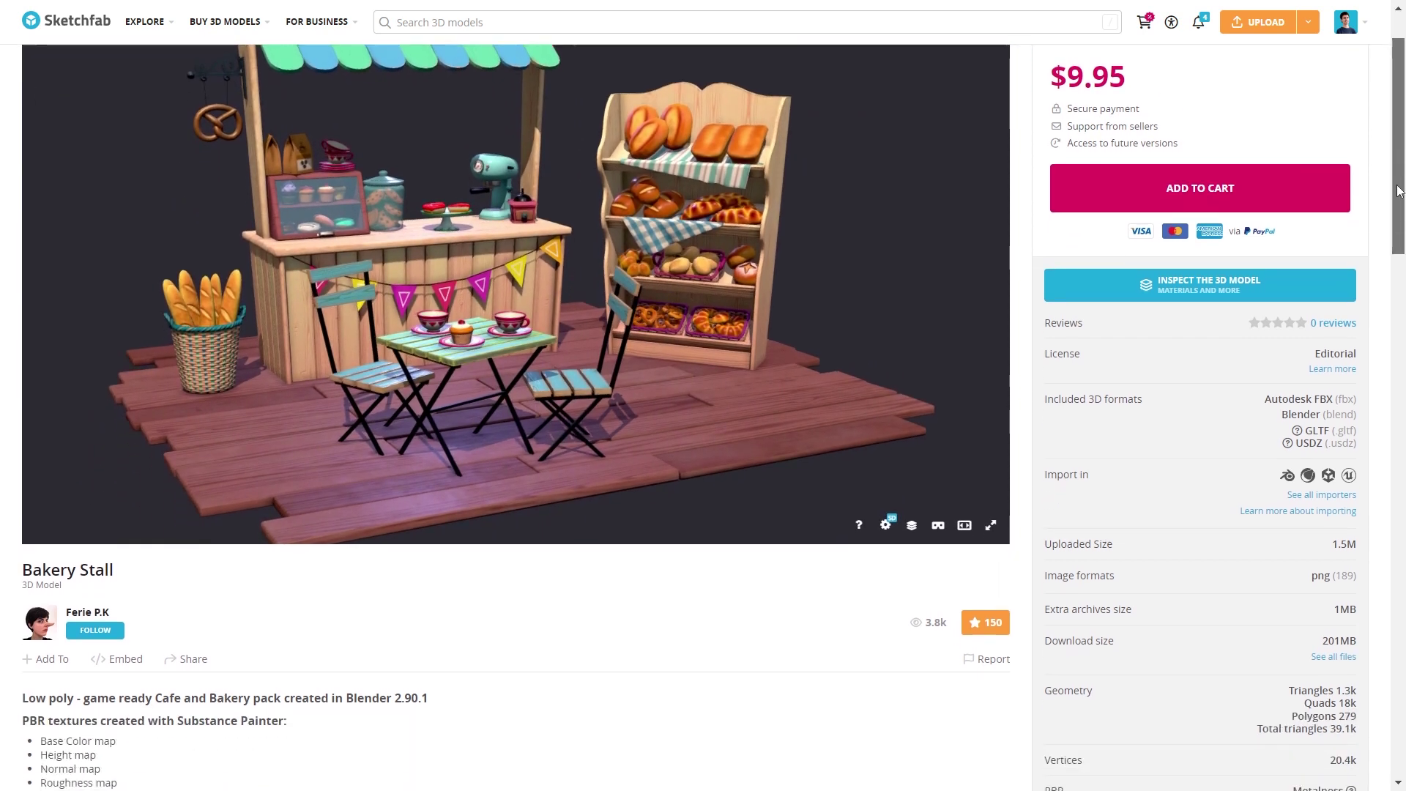
pyautogui.moveTo(1398, 165); pyautogui.dragTo(1403, 665)
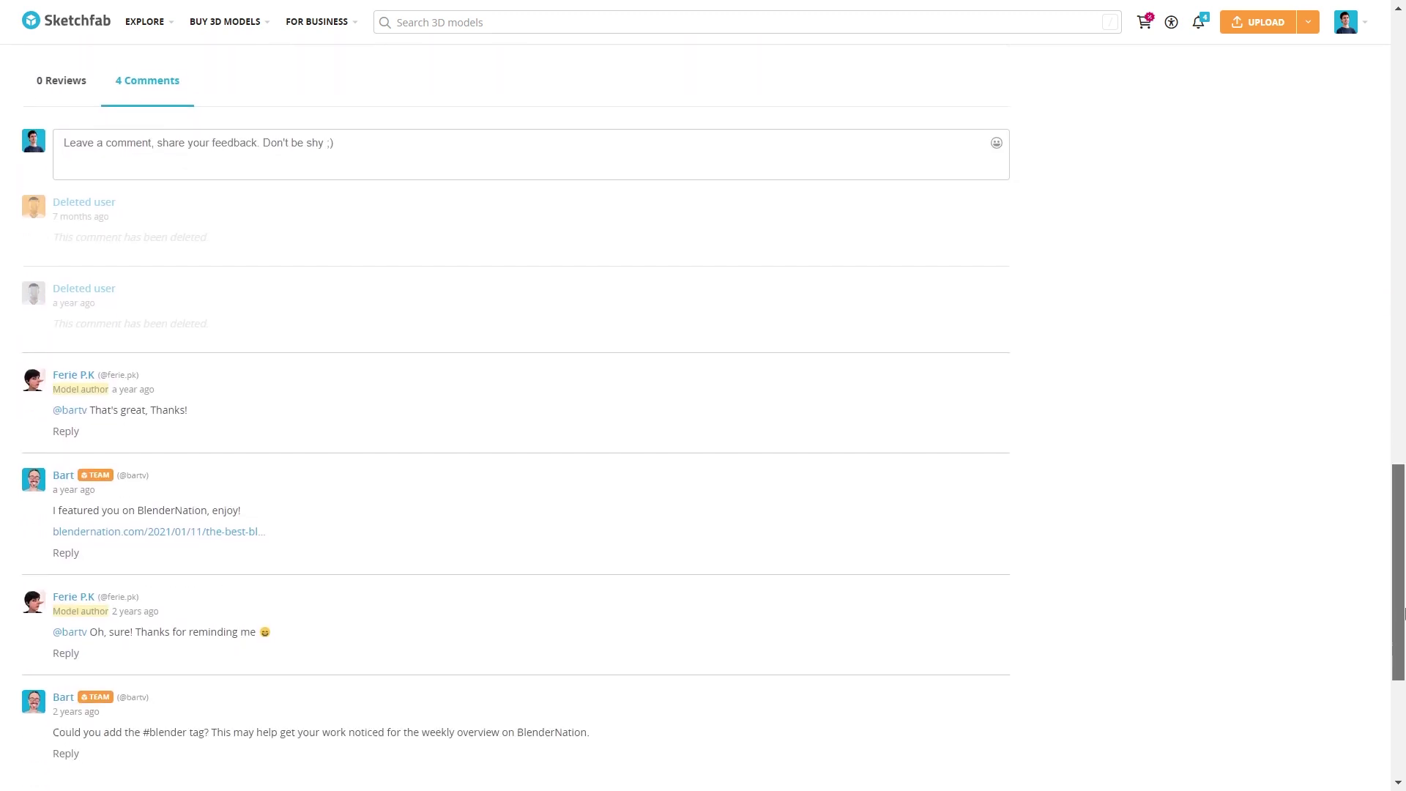